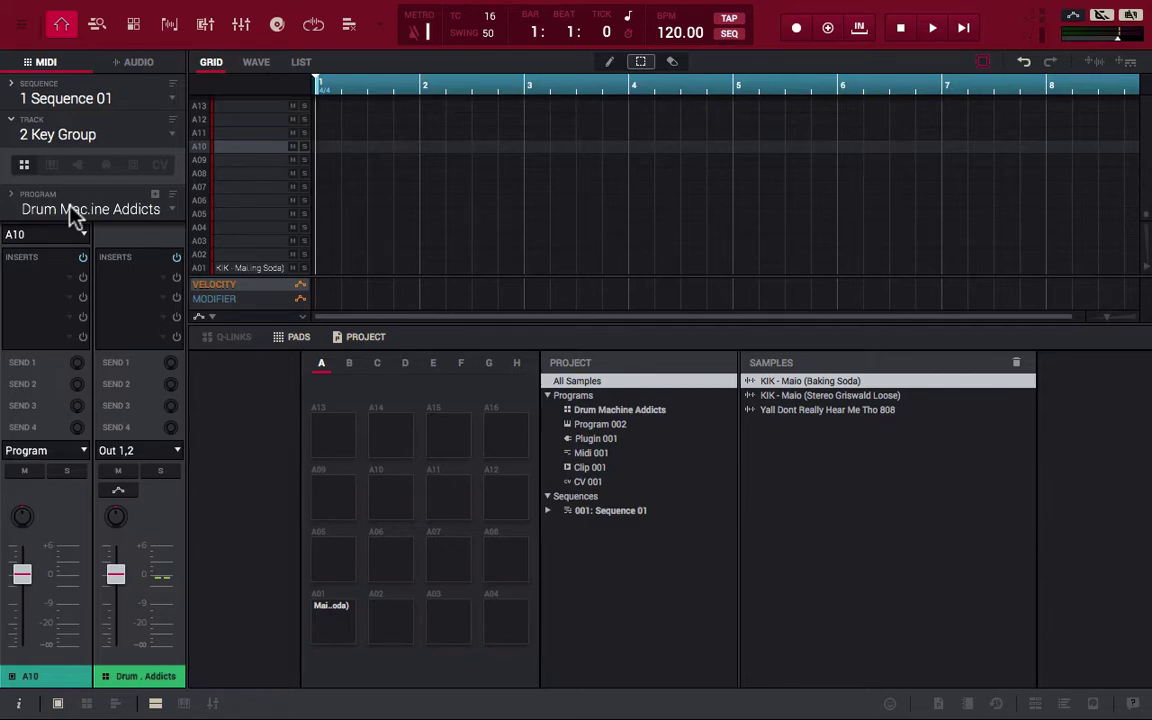
Audition pad A01's kick and preview the Keygroup, Plugin, MIDI, Clip and CV program types.
{"action": "left_click", "coordinate": [853, 445]}
{"action": "left_click", "coordinate": [348, 625]}
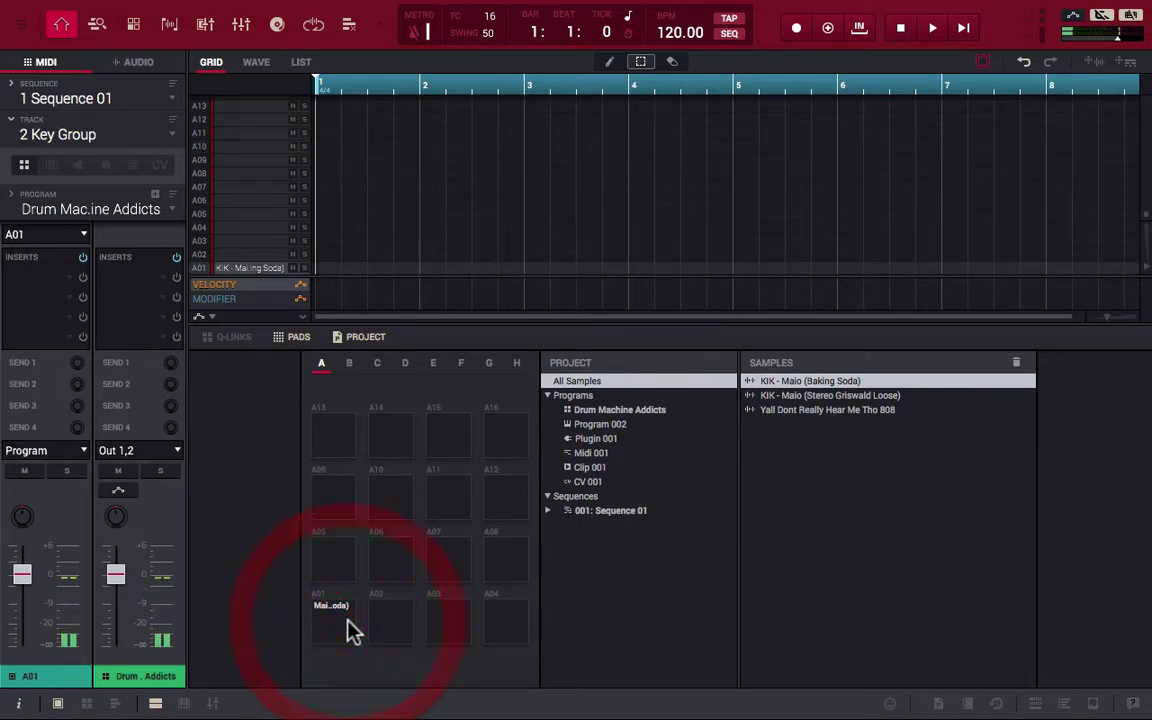
{"action": "left_click", "coordinate": [50, 165]}
{"action": "left_click", "coordinate": [80, 168]}
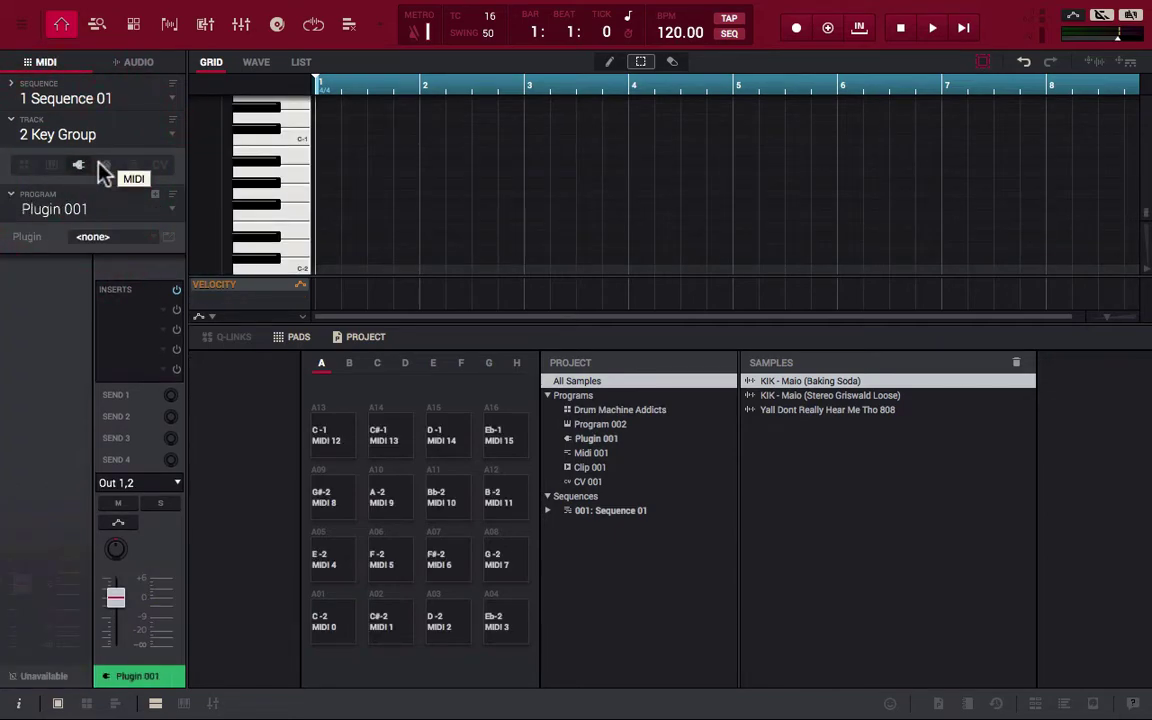
{"action": "left_click", "coordinate": [106, 167]}
{"action": "left_click", "coordinate": [133, 166]}
{"action": "left_click", "coordinate": [160, 166]}
Return to the Drum program, audition the Baking Soda kick on A01, and show the Program Editor.
{"action": "left_click", "coordinate": [26, 166]}
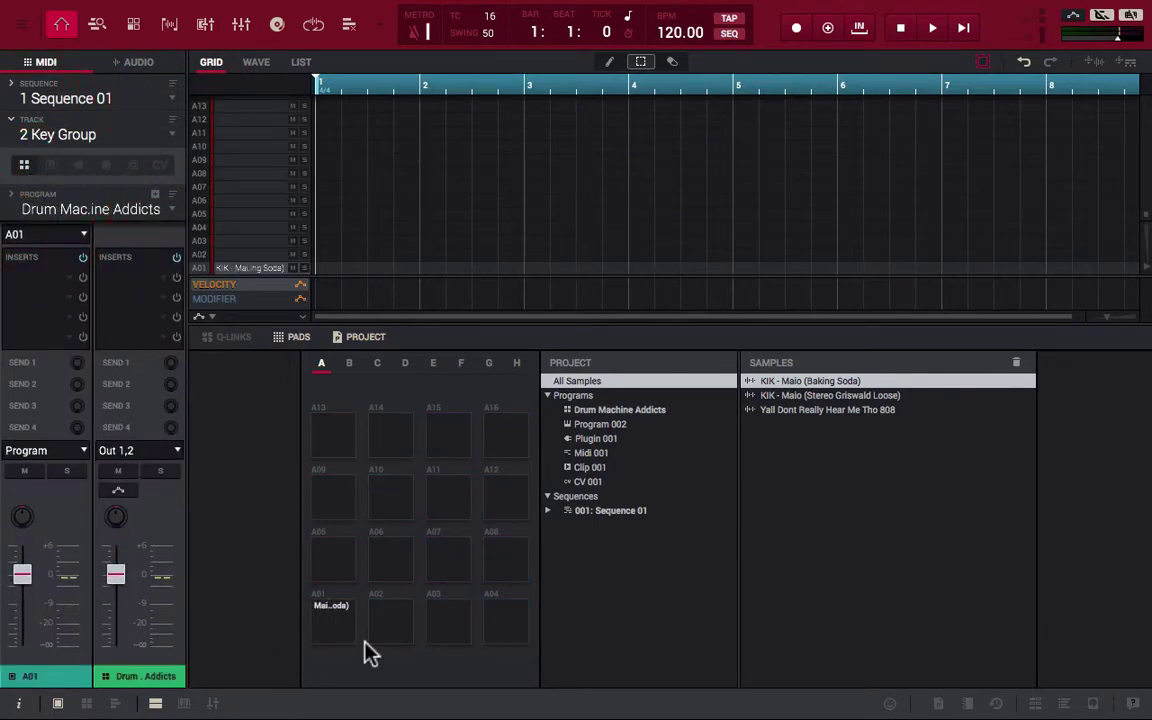
{"action": "left_click", "coordinate": [340, 618]}
{"action": "left_click", "coordinate": [134, 27]}
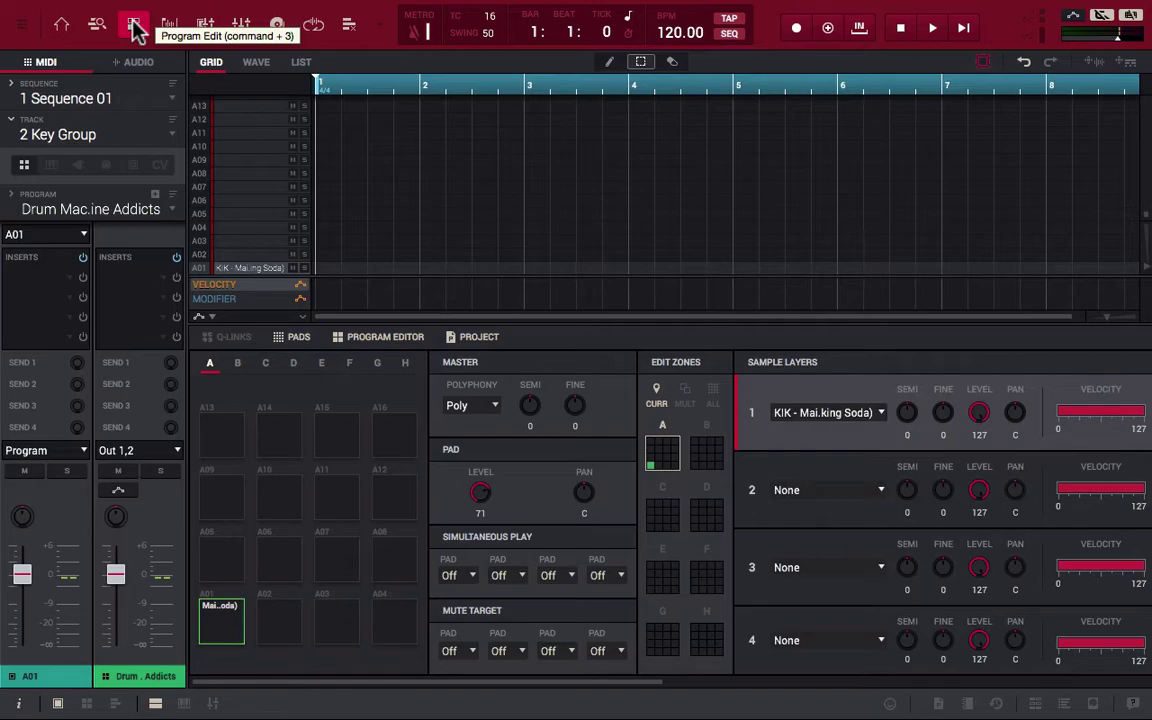
Switch the track to a new keygroup program, Program 002, and scroll the piano-roll keyboard.
{"action": "left_click", "coordinate": [53, 167]}
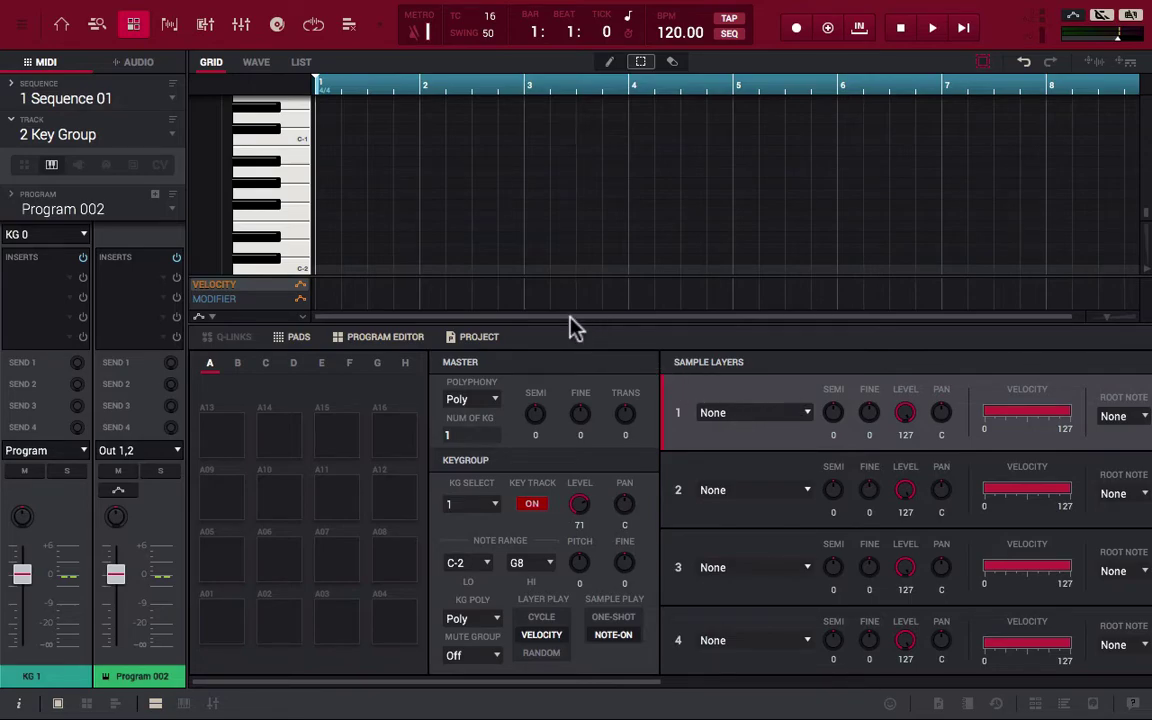
{"action": "left_click_drag", "start_coordinate": [303, 200], "coordinate": [270, 267]}
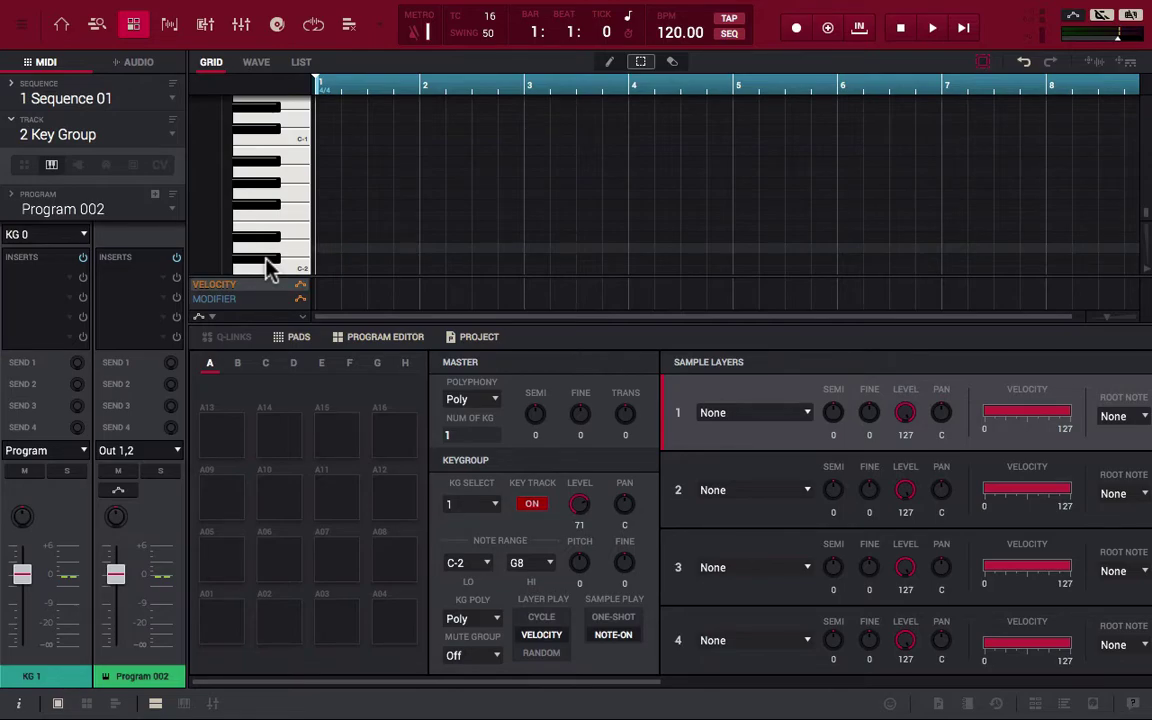
Load KIK - Maio (Baking Soda) onto Sample Layer 1 and audition it on several keys.
{"action": "left_click", "coordinate": [801, 416]}
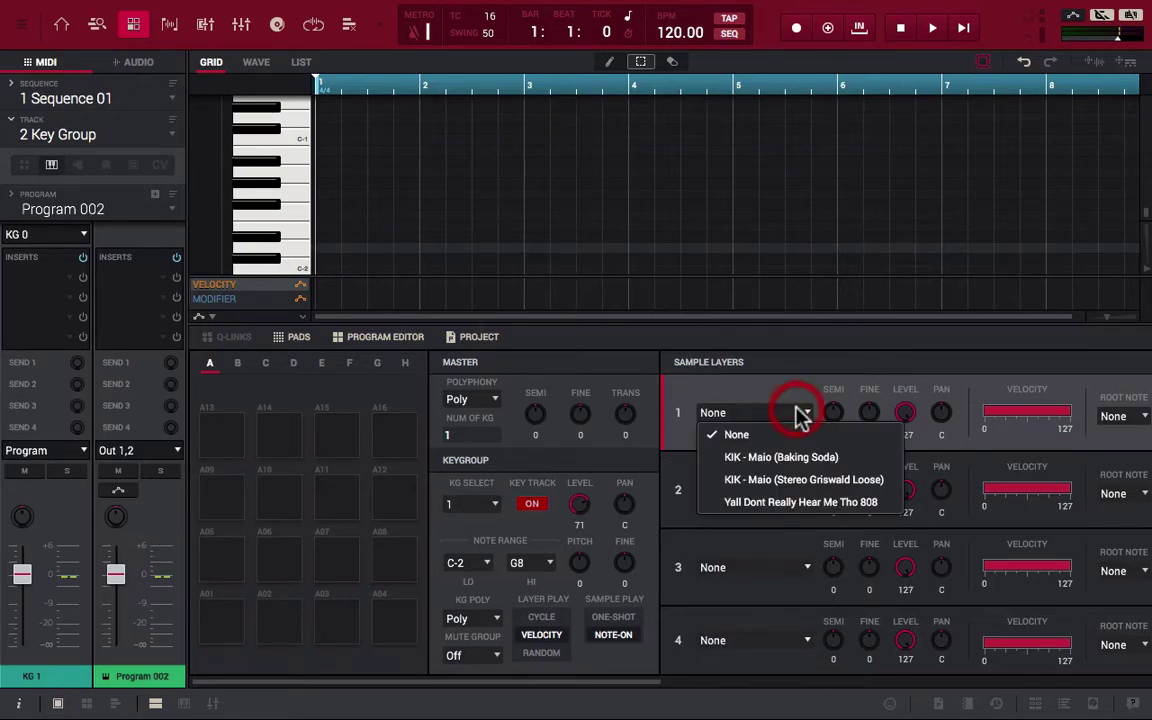
{"action": "left_click", "coordinate": [785, 458]}
{"action": "left_click", "coordinate": [265, 262]}
{"action": "left_click", "coordinate": [266, 246]}
{"action": "left_click", "coordinate": [270, 200]}
{"action": "left_click", "coordinate": [267, 150]}
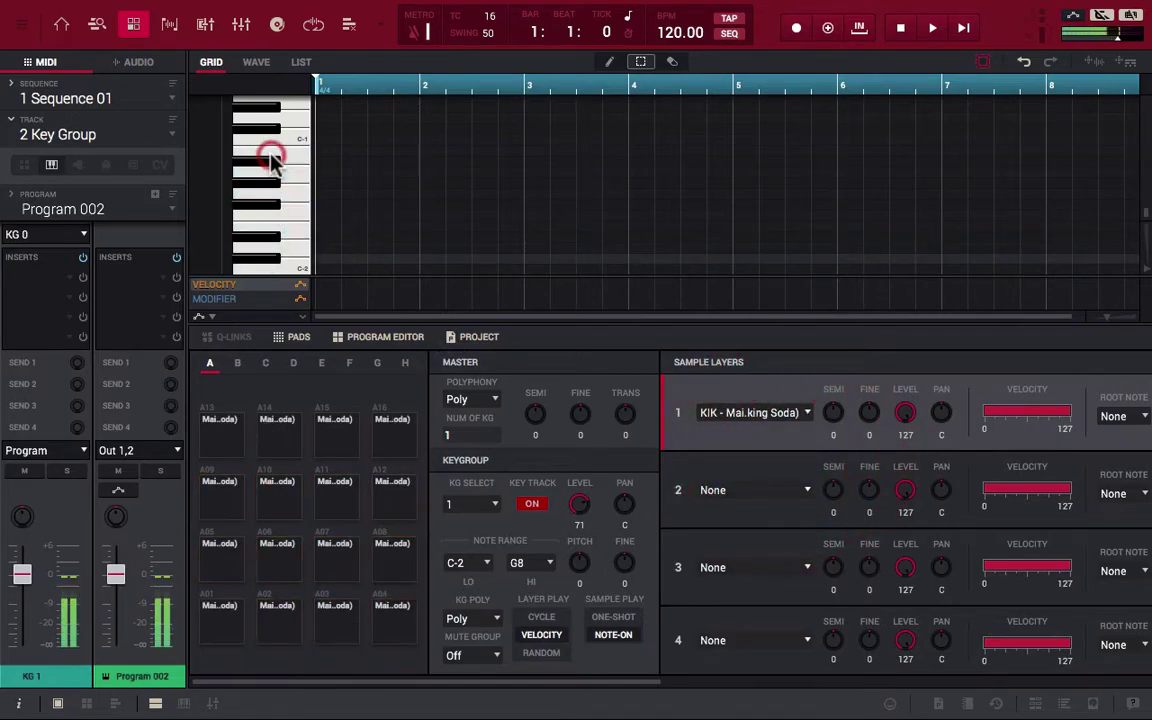
{"action": "left_click", "coordinate": [272, 161]}
{"action": "left_click", "coordinate": [272, 162]}
{"action": "left_click", "coordinate": [272, 162]}
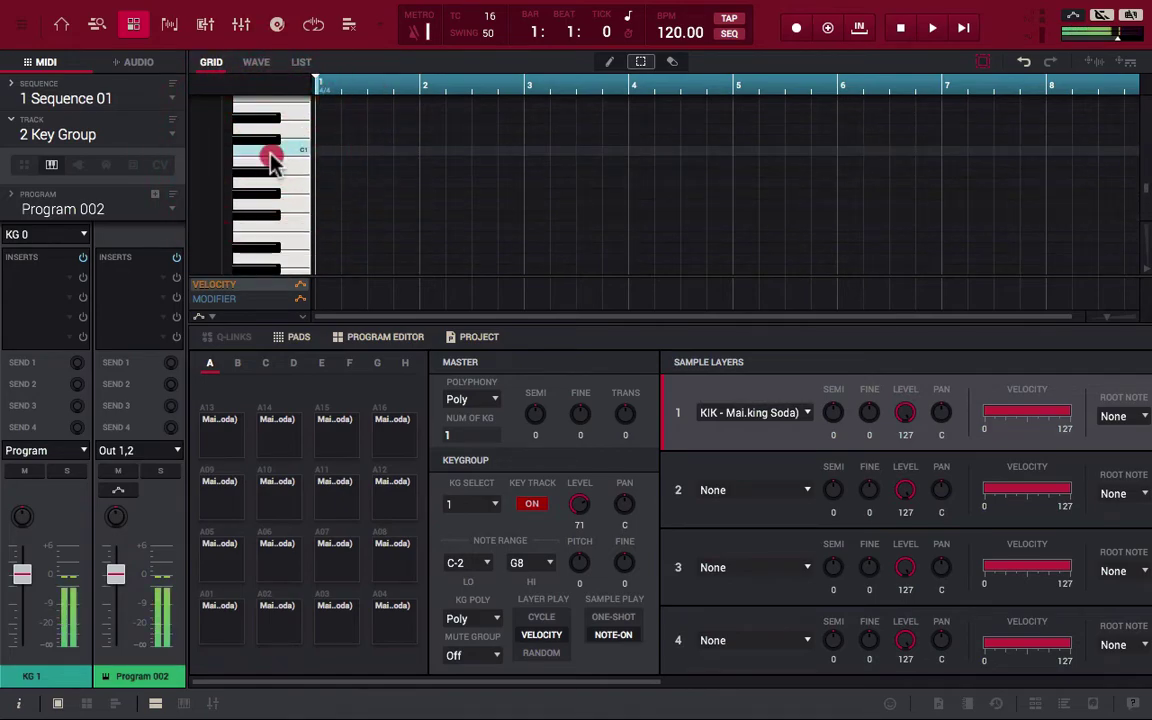
{"action": "left_click", "coordinate": [272, 162]}
Audition the kick on piano-roll keys around C4 and C3.
{"action": "scroll", "coordinate": [272, 162], "scroll_direction": "up", "scroll_amount": 5}
{"action": "scroll", "coordinate": [272, 162], "scroll_direction": "up", "scroll_amount": 1}
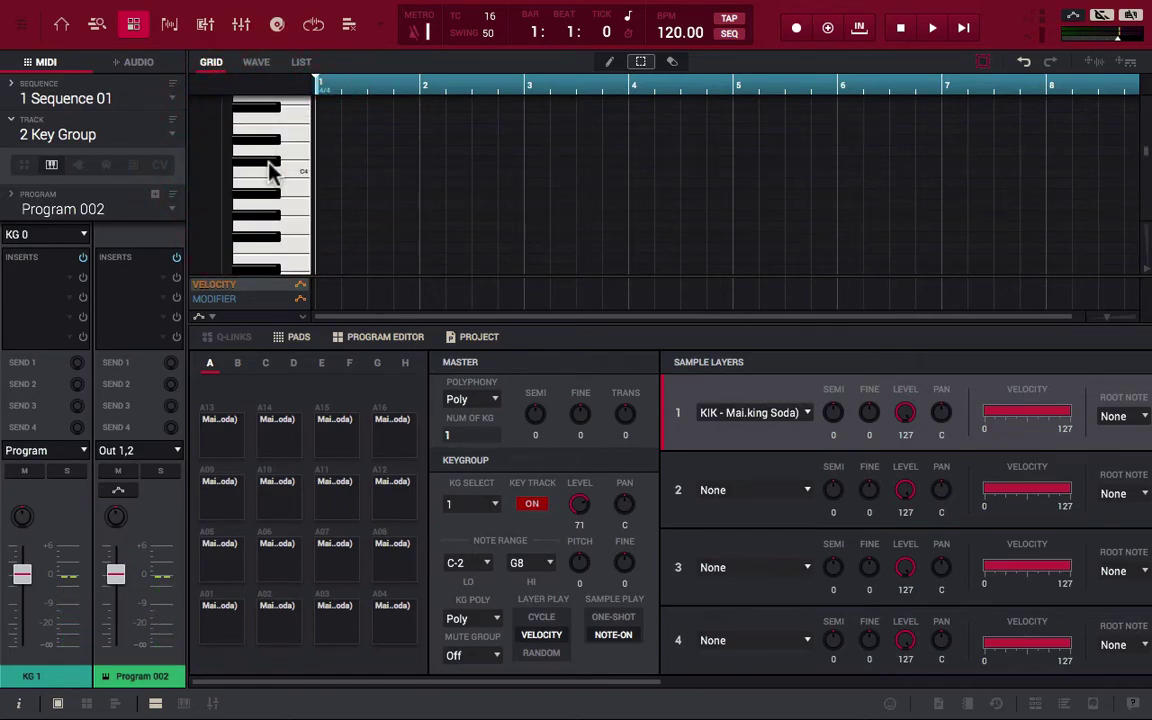
{"action": "left_click", "coordinate": [268, 178]}
{"action": "scroll", "coordinate": [270, 180], "scroll_direction": "down", "scroll_amount": 3}
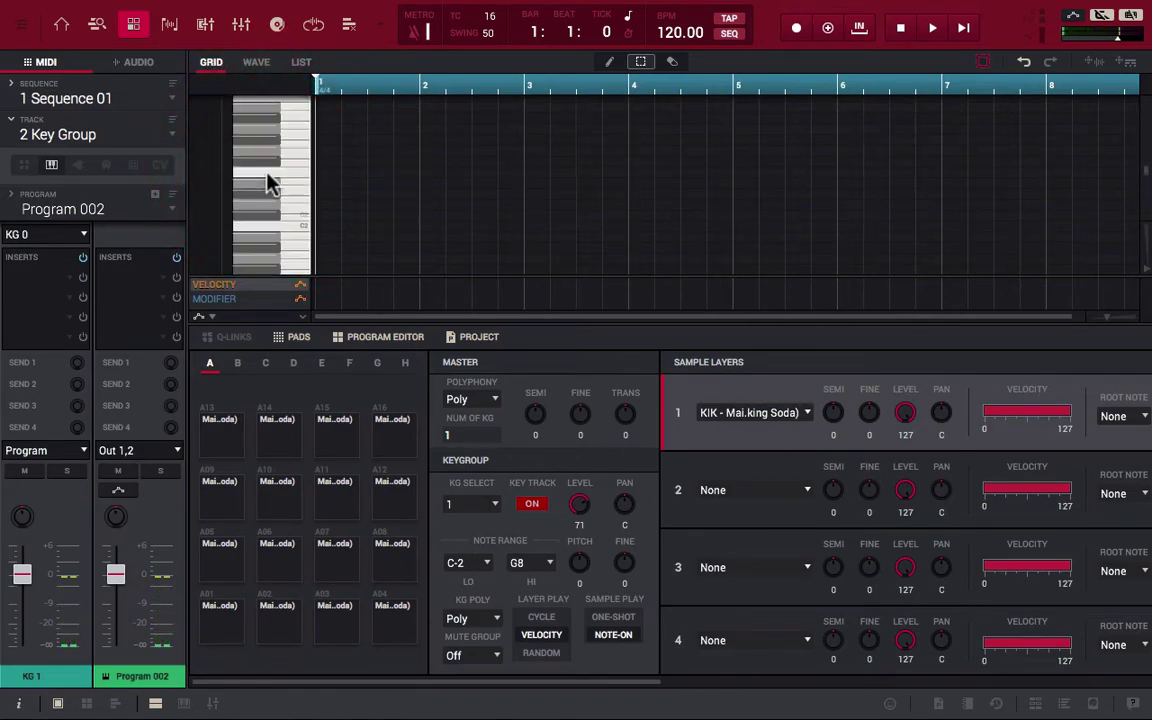
{"action": "left_click", "coordinate": [271, 168]}
{"action": "left_click", "coordinate": [271, 166]}
{"action": "left_click", "coordinate": [271, 165]}
{"action": "left_click", "coordinate": [271, 166]}
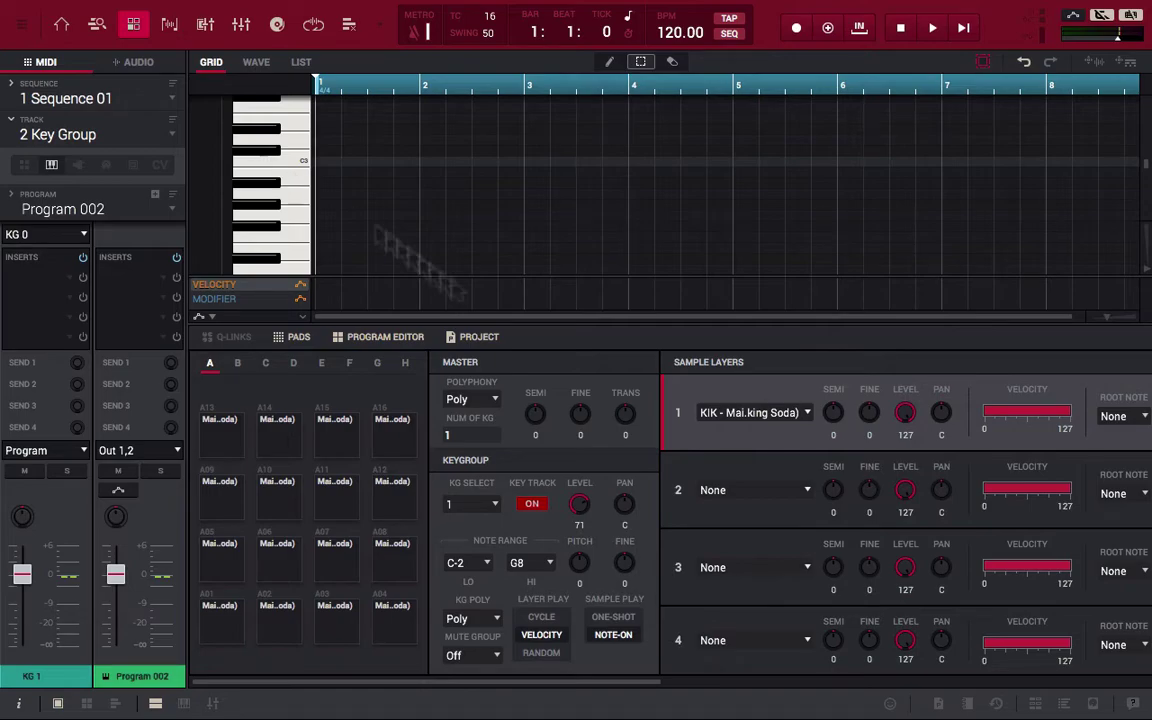
Replace layer 1's kick with the 'Yall Dont Really Hear Me Tho 808' sample.
{"action": "scroll", "coordinate": [800, 615], "scroll_direction": "right", "scroll_amount": 5}
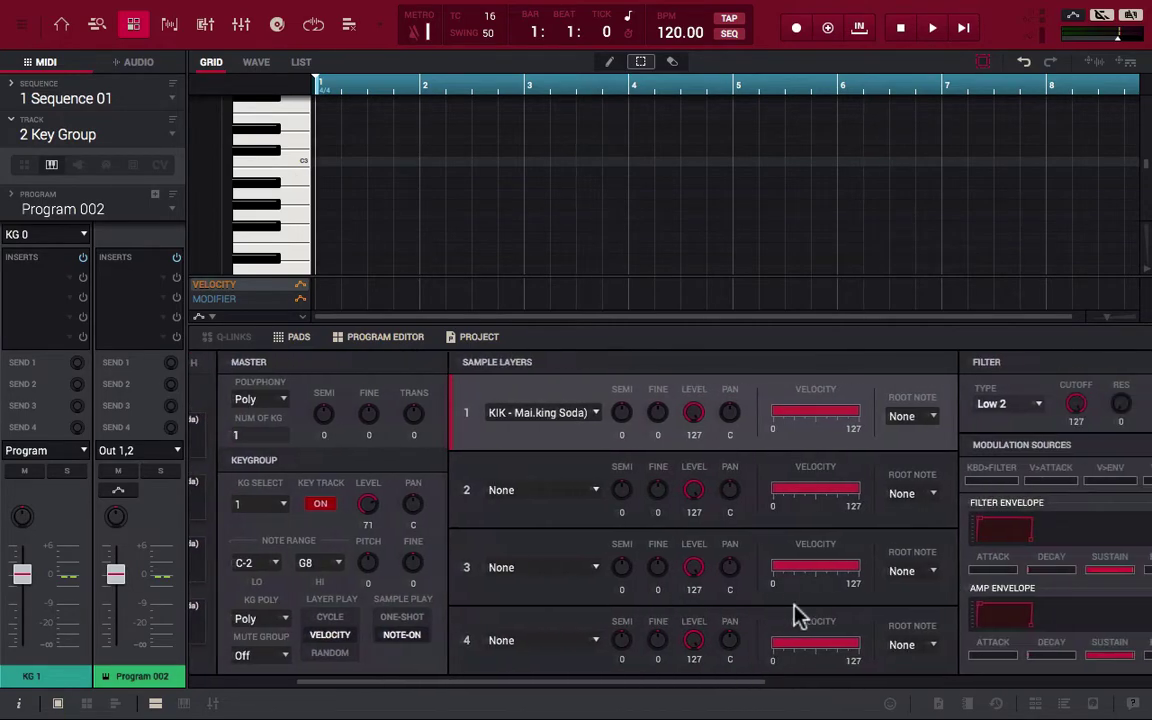
{"action": "scroll", "coordinate": [800, 615], "scroll_direction": "right", "scroll_amount": 1}
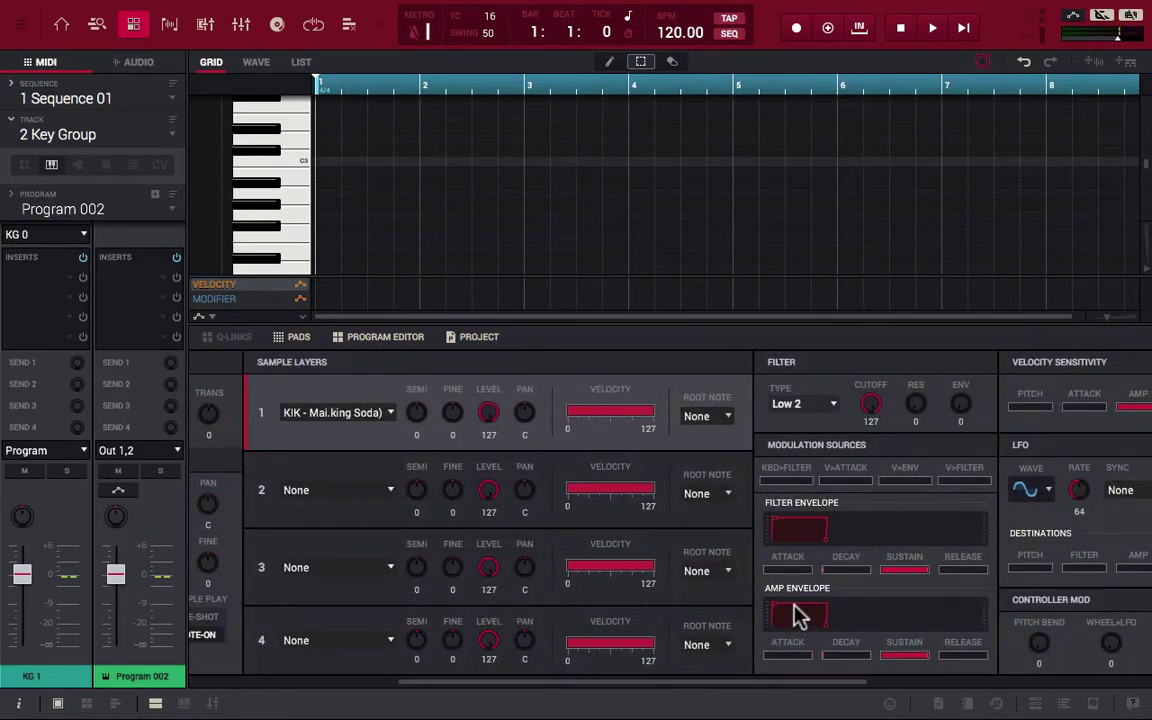
{"action": "scroll", "coordinate": [800, 615], "scroll_direction": "right", "scroll_amount": 4}
{"action": "scroll", "coordinate": [800, 615], "scroll_direction": "left", "scroll_amount": 9}
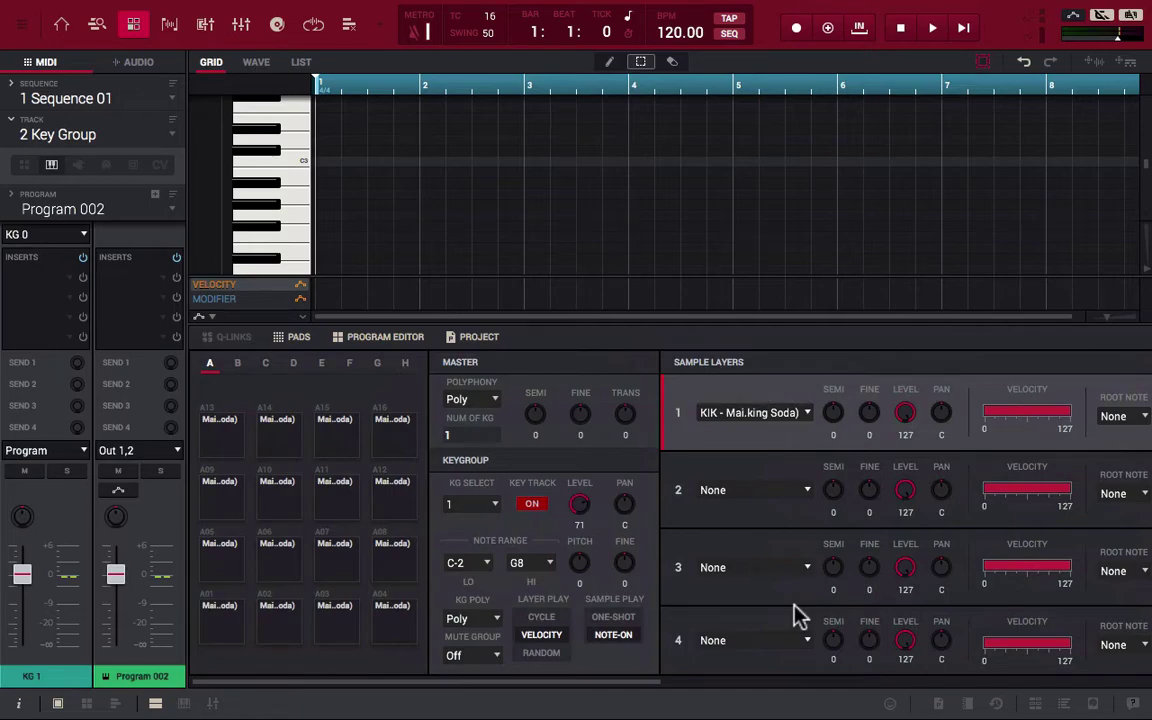
{"action": "left_click", "coordinate": [805, 414]}
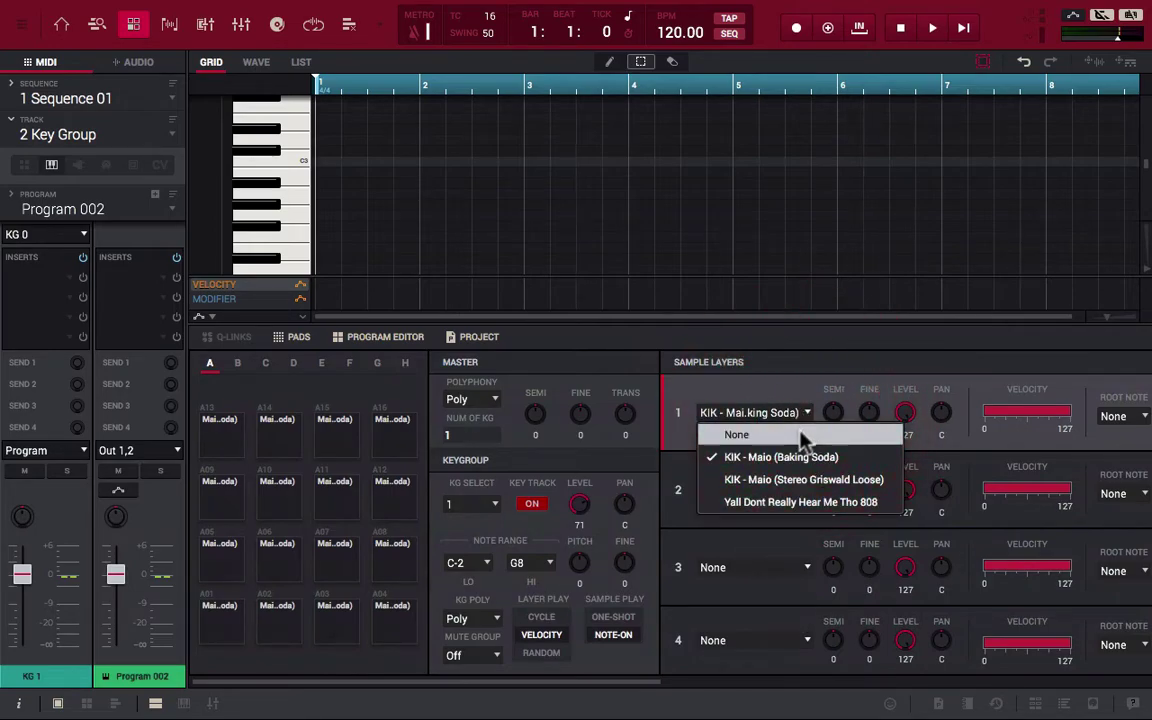
{"action": "left_click", "coordinate": [785, 502]}
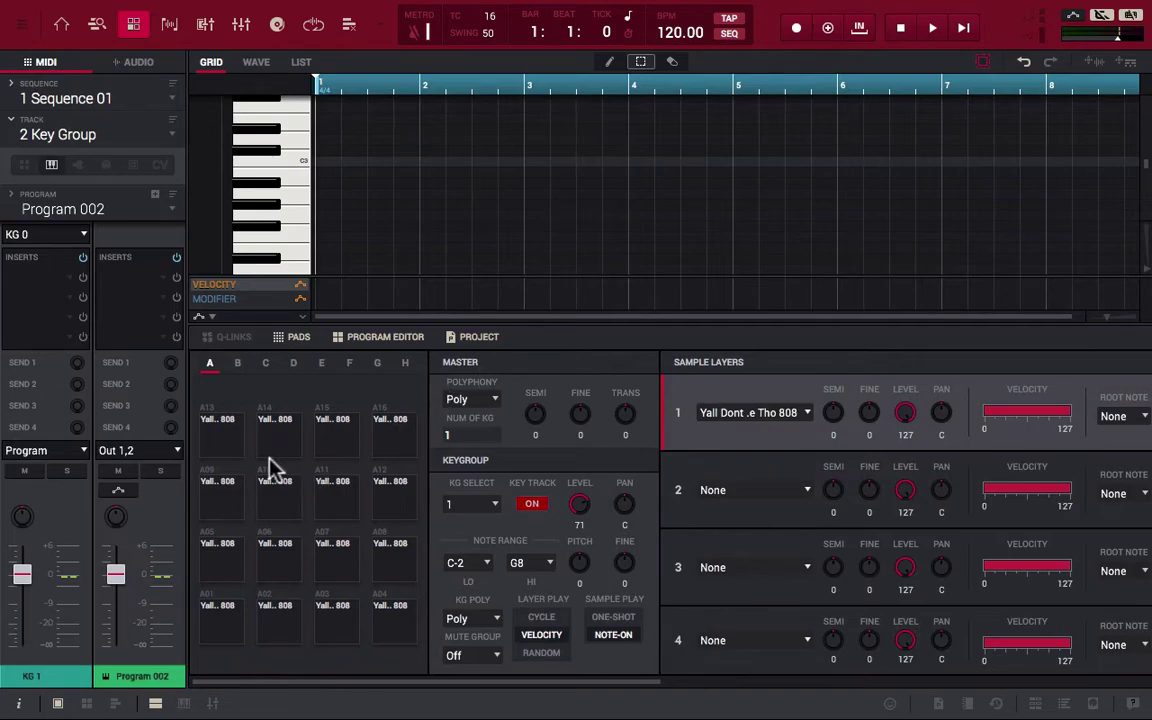
Audition the 808 keygroup on several pads, including A02.
{"action": "left_click", "coordinate": [224, 462]}
{"action": "left_click", "coordinate": [288, 633]}
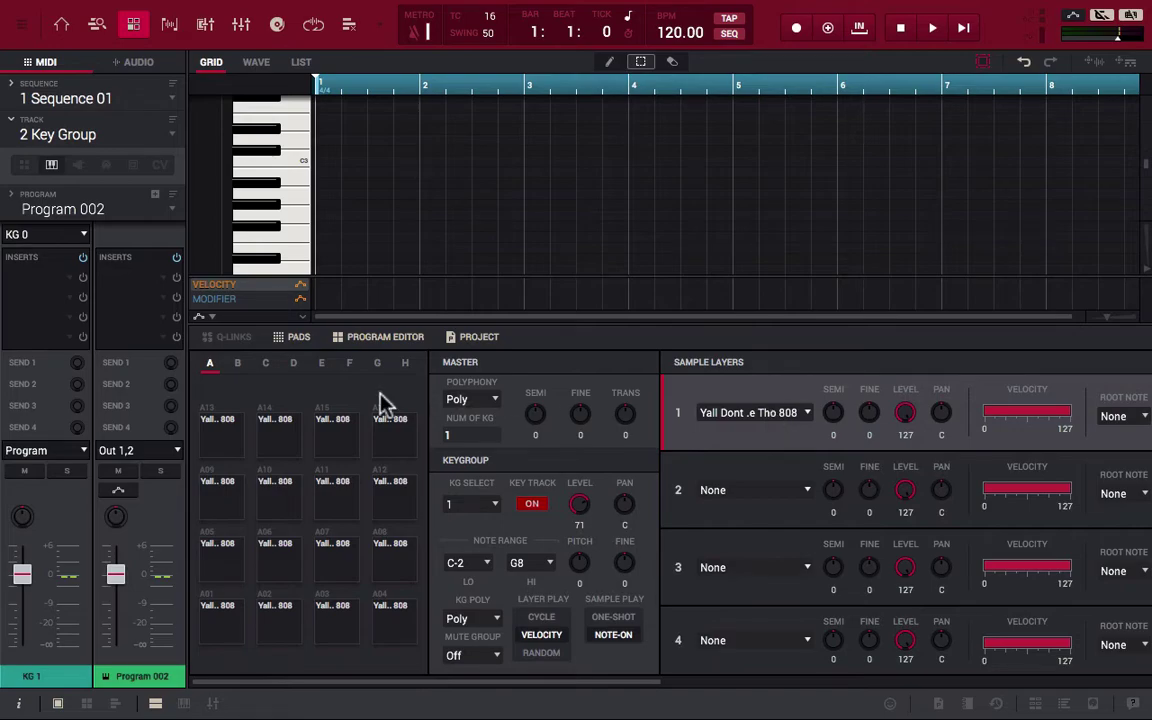
{"action": "left_click", "coordinate": [292, 432]}
{"action": "left_click", "coordinate": [333, 437]}
{"action": "left_click", "coordinate": [284, 158]}
{"action": "left_click", "coordinate": [301, 159]}
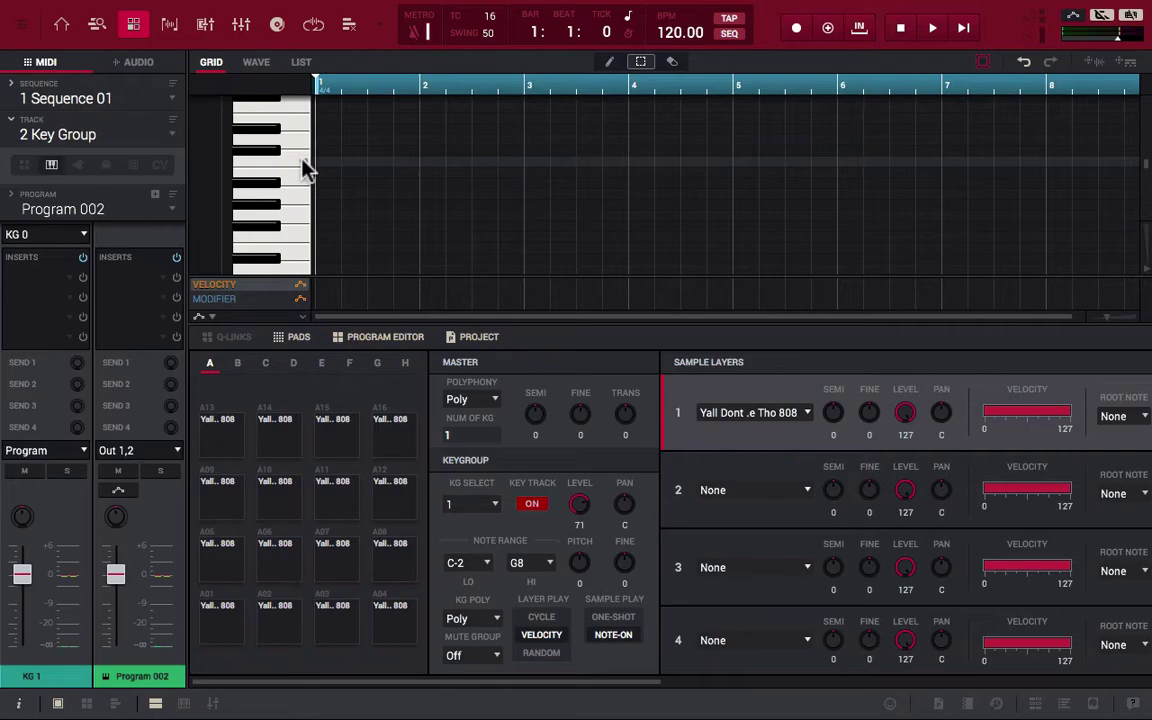
{"action": "left_click_drag", "start_coordinate": [283, 226], "coordinate": [303, 267]}
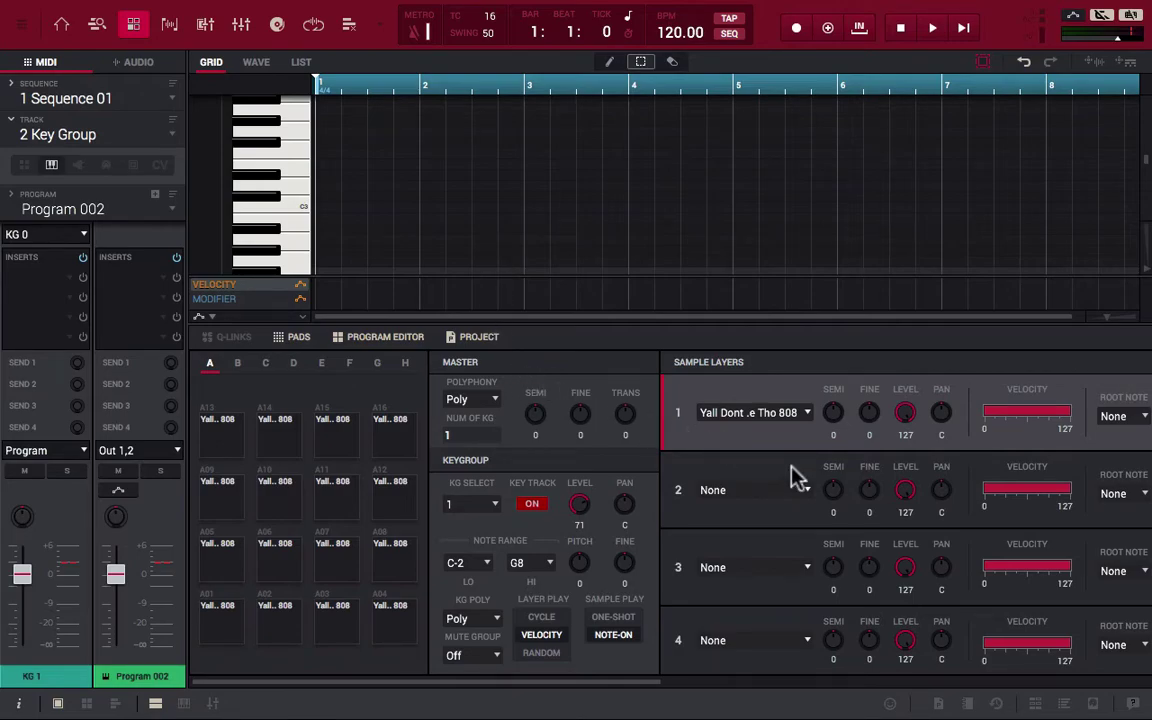
Put KIK - Maio (Baking Soda) on layer 2 and audition the 808-plus-kick layer on pad A10.
{"action": "left_click", "coordinate": [808, 490]}
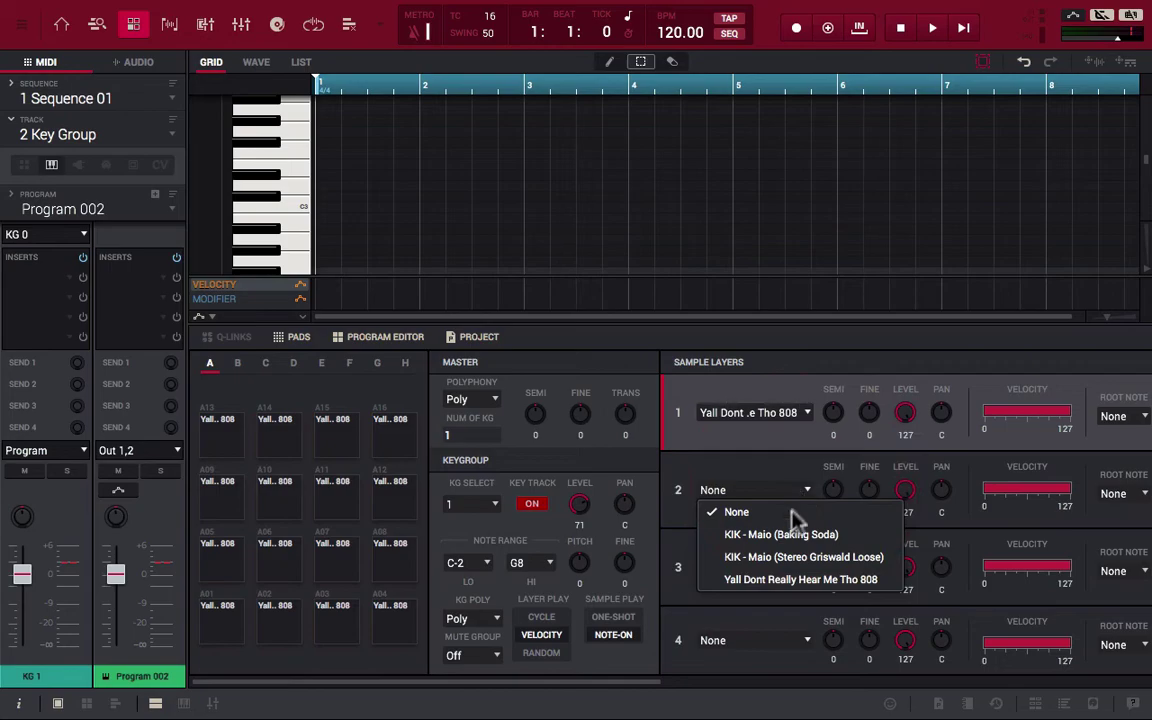
{"action": "left_click", "coordinate": [461, 700]}
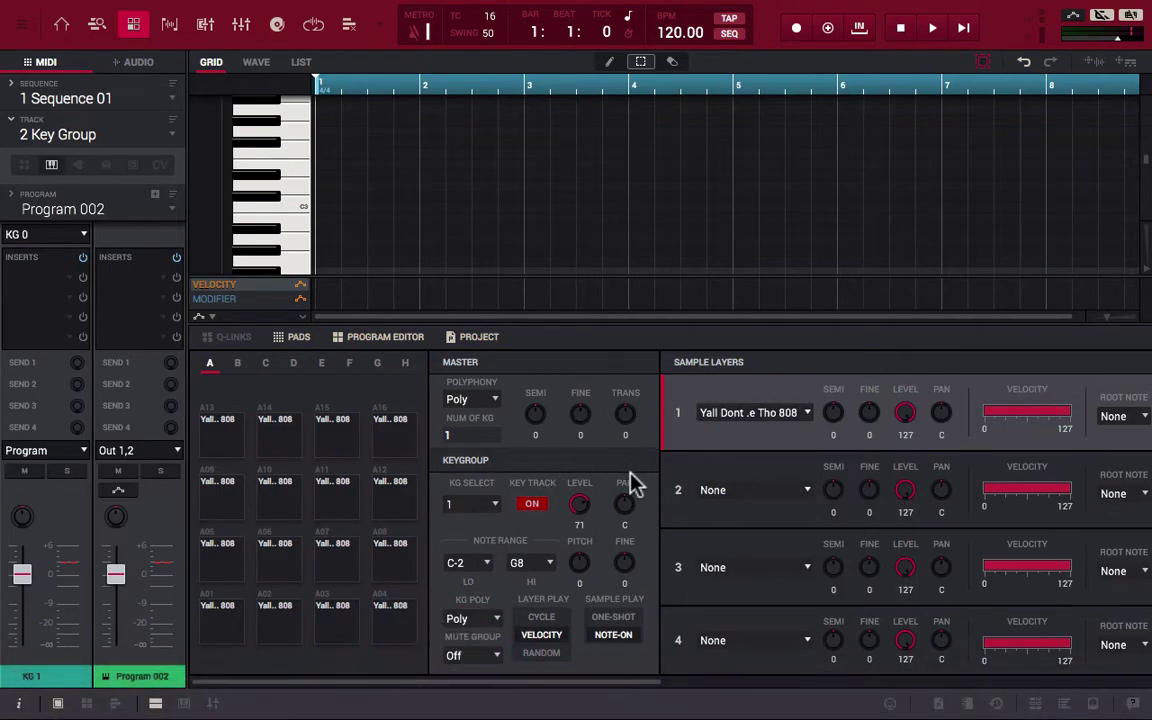
{"action": "left_click", "coordinate": [806, 490]}
{"action": "left_click", "coordinate": [780, 535]}
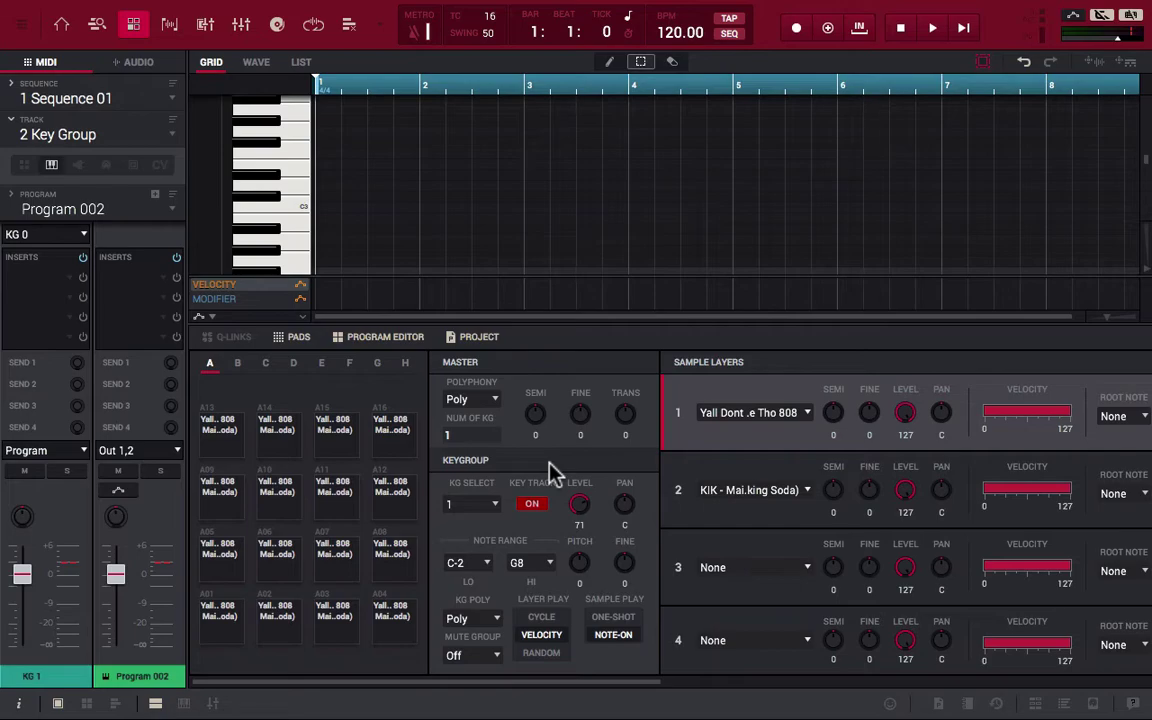
{"action": "left_click", "coordinate": [281, 500]}
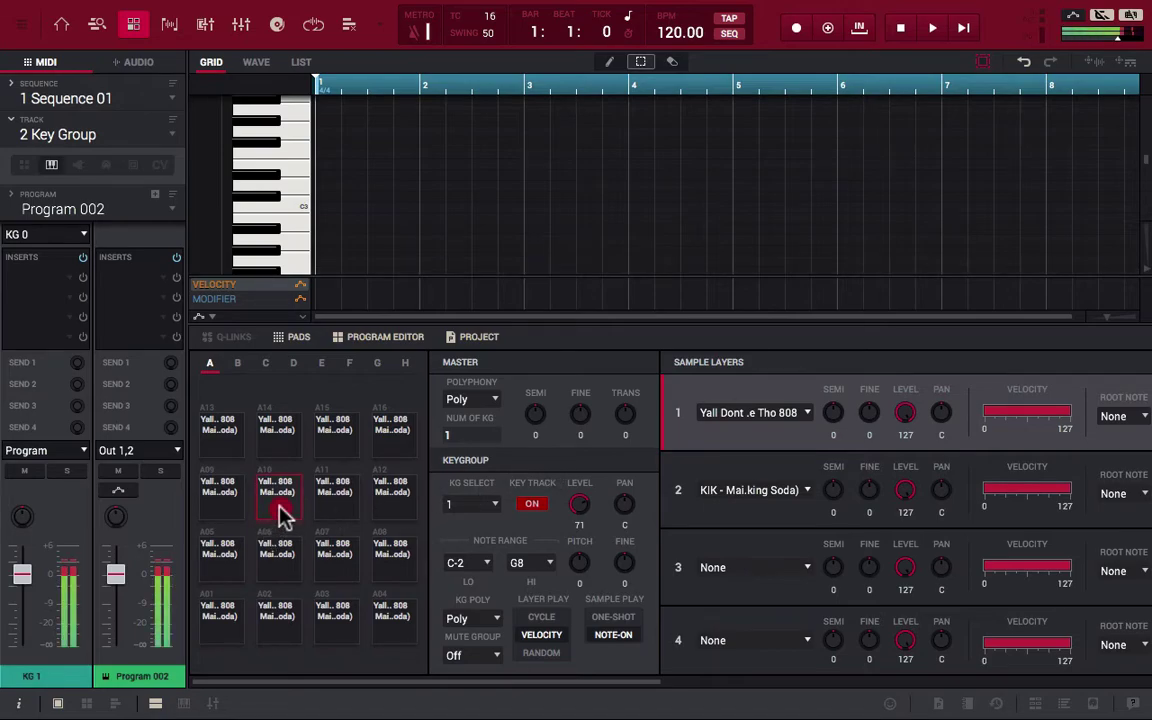
{"action": "left_click", "coordinate": [303, 212]}
{"action": "left_click", "coordinate": [303, 212]}
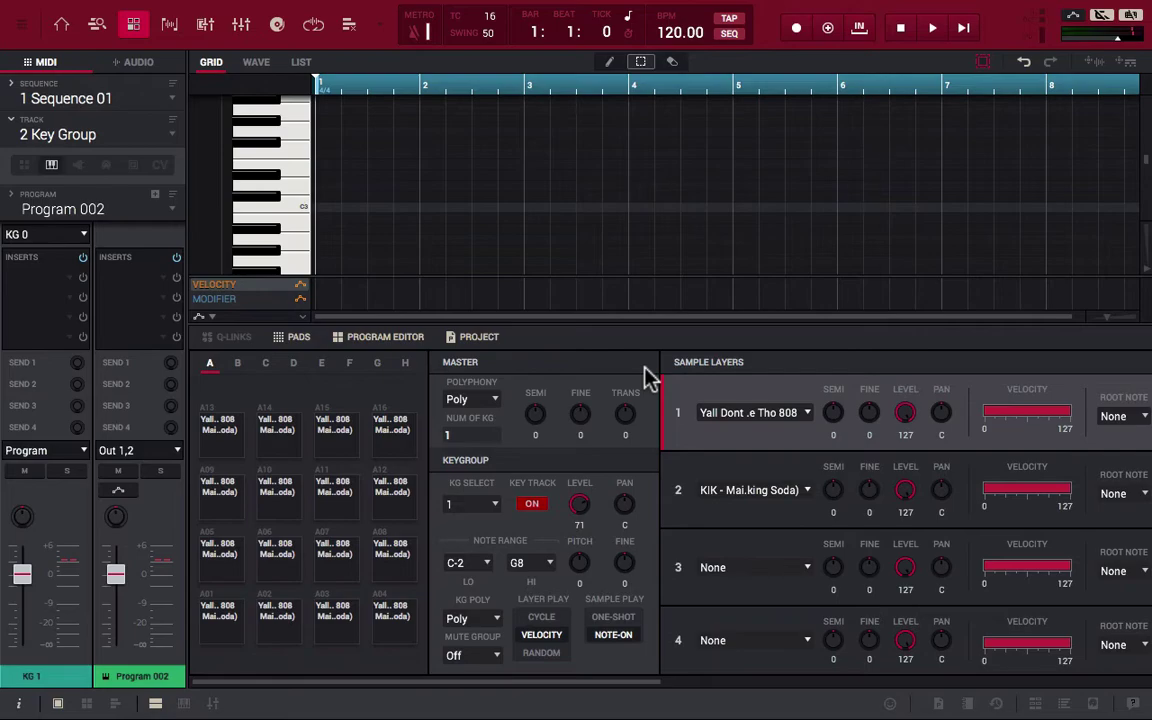
Put KIK - Maio (Stereo Griswald Loose) on layer 3 and audition all three layers.
{"action": "left_click", "coordinate": [808, 567]}
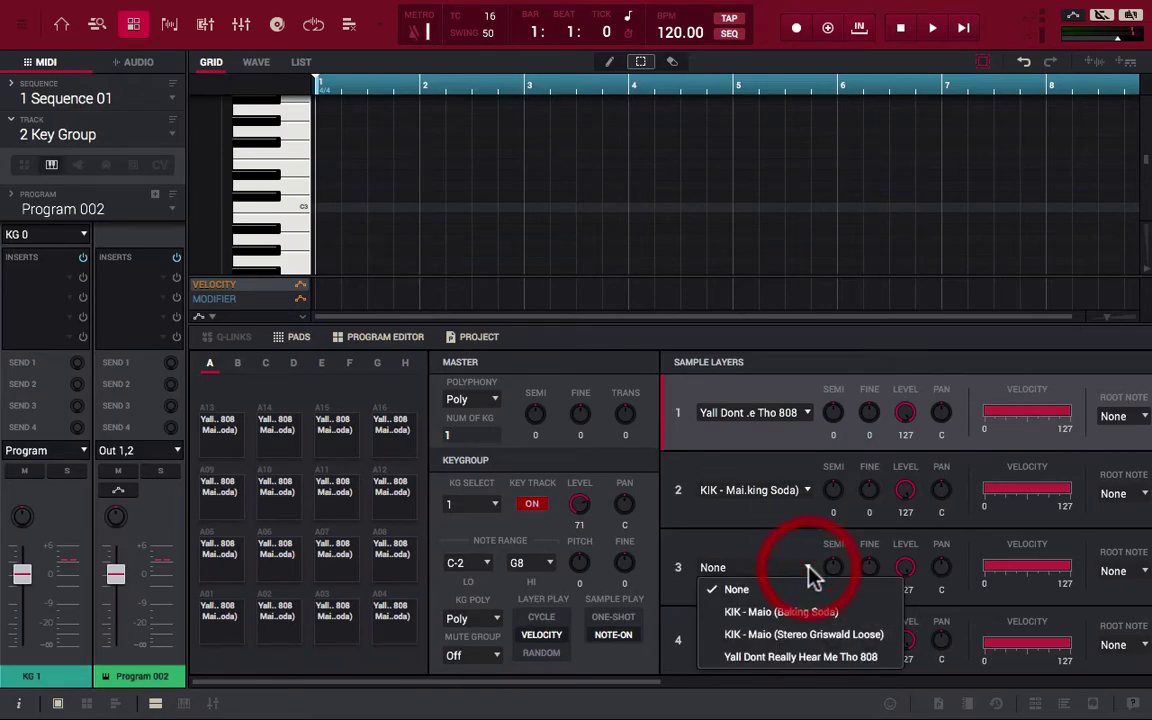
{"action": "left_click", "coordinate": [805, 635]}
{"action": "left_click", "coordinate": [288, 497]}
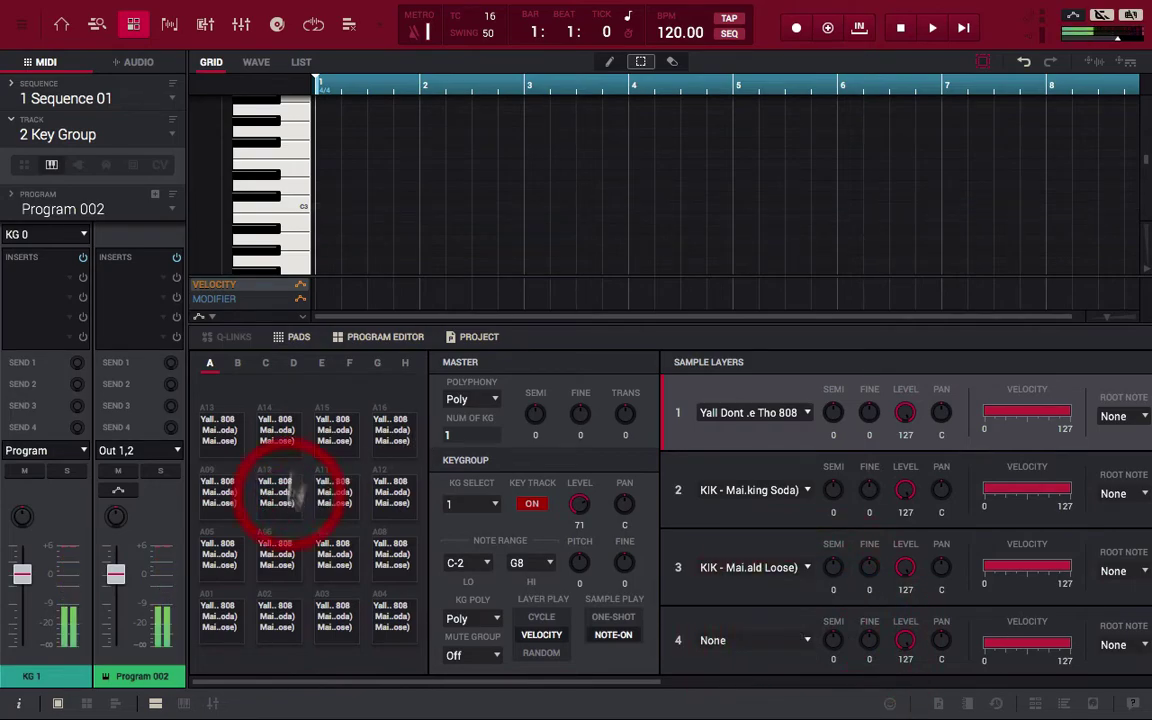
{"action": "left_click", "coordinate": [304, 205]}
{"action": "left_click", "coordinate": [304, 215]}
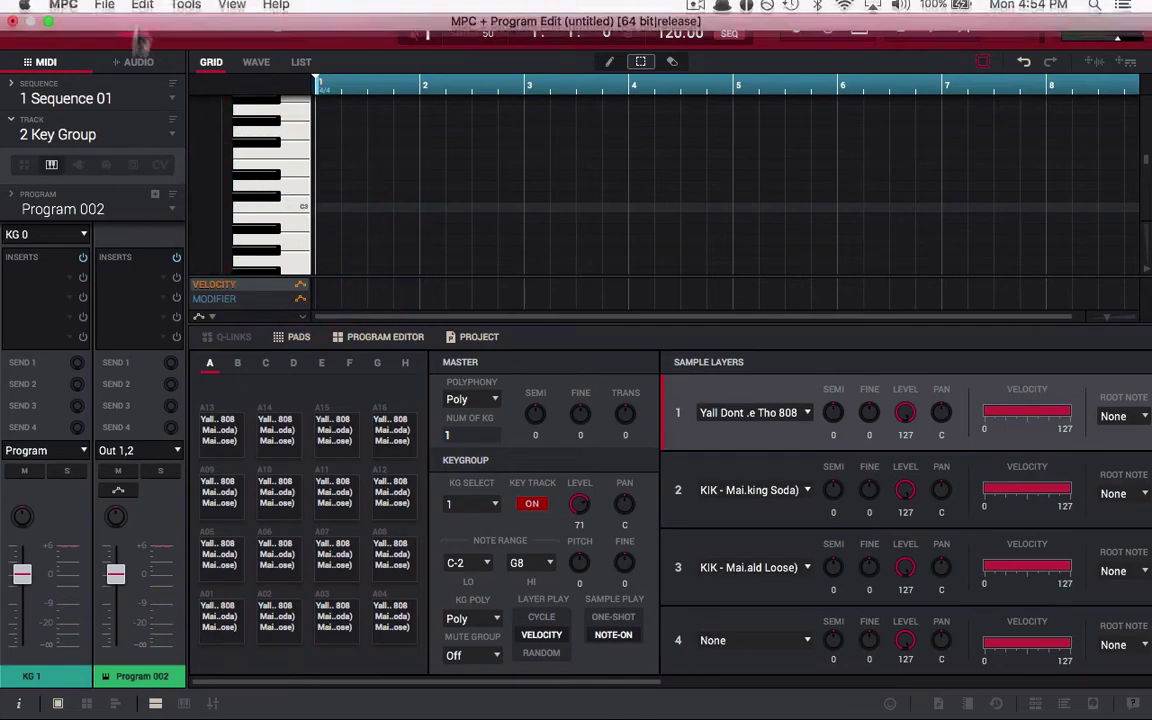
Show the project browser, audition pads D13 and D14 in bank D, then move to unused Track 7.
{"action": "left_click", "coordinate": [62, 27]}
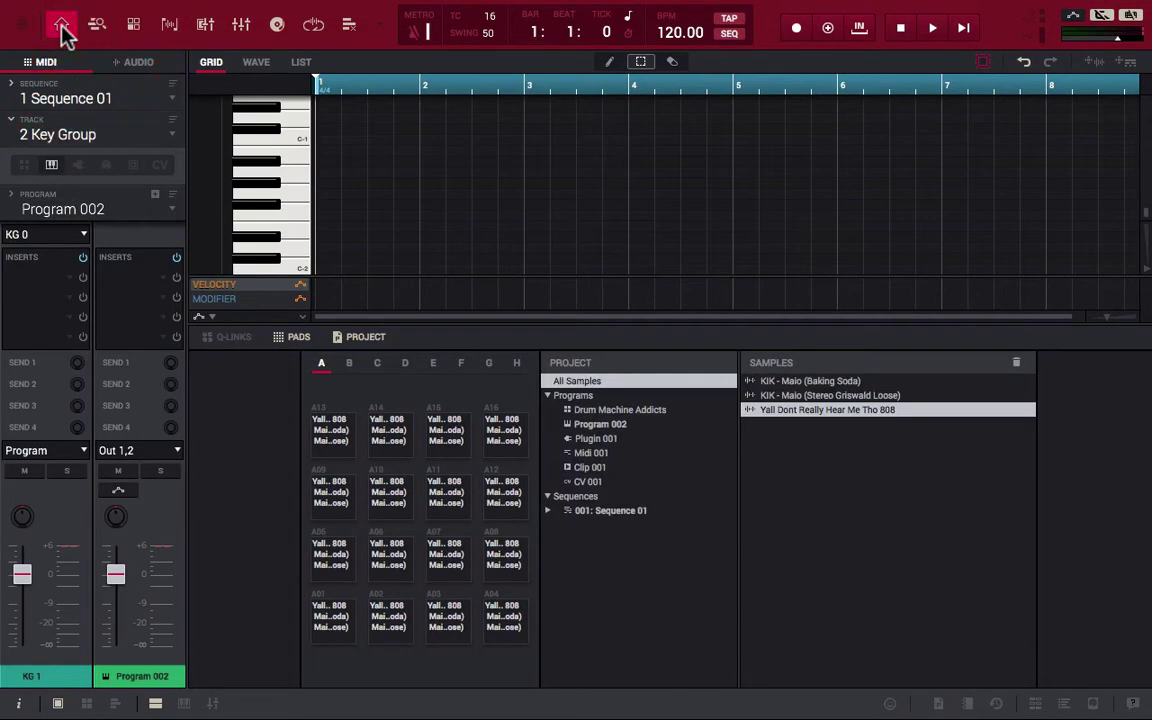
{"action": "left_click", "coordinate": [410, 366]}
{"action": "left_click", "coordinate": [388, 432]}
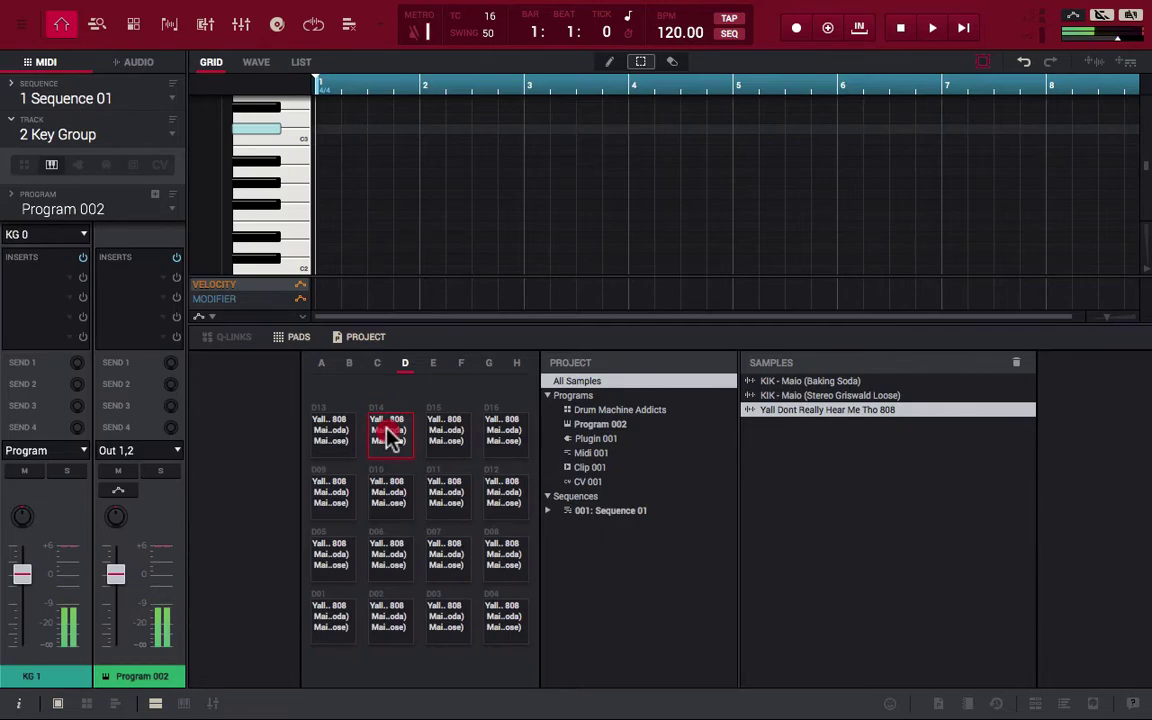
{"action": "left_click", "coordinate": [334, 435]}
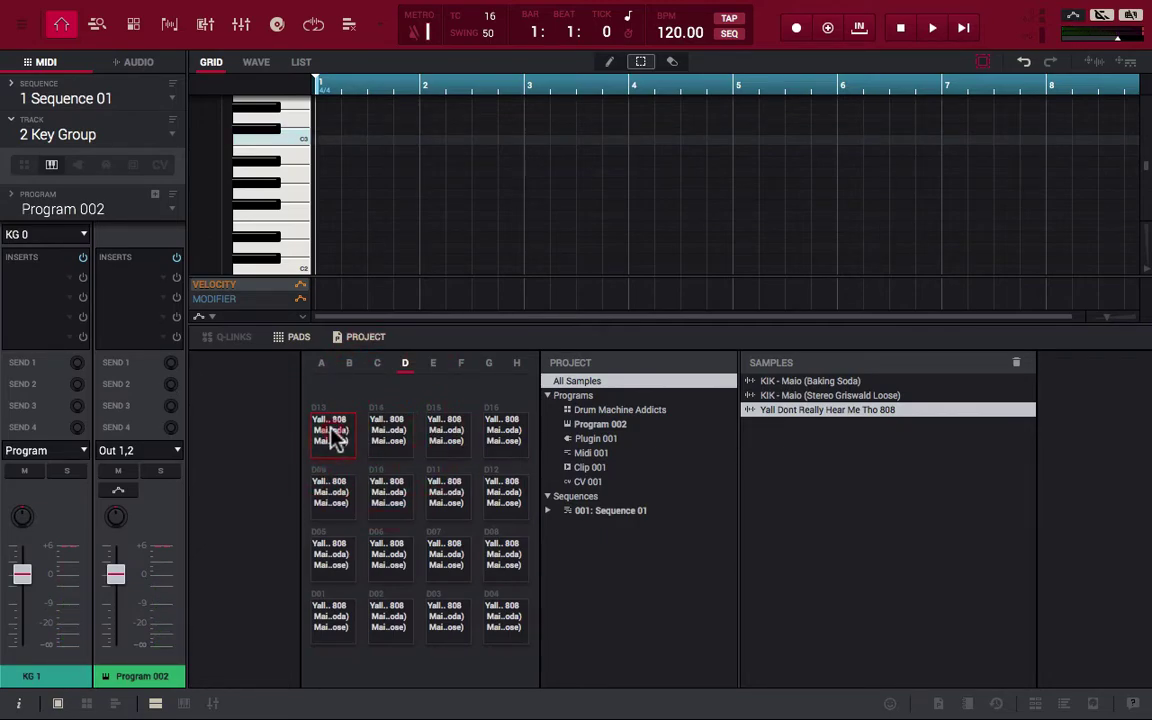
{"action": "left_click", "coordinate": [168, 134]}
{"action": "left_click", "coordinate": [82, 261]}
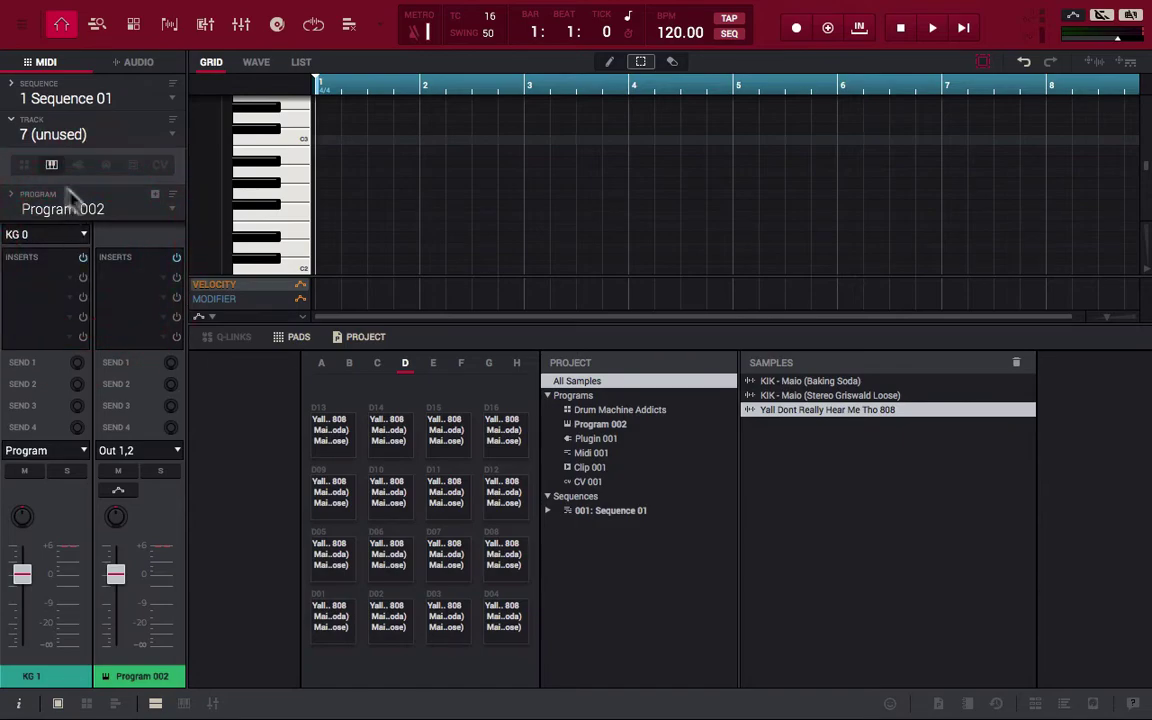
Make Track 7 a Drum track with Drum Machine Addicts and play the Baking Soda kick on pad A01.
{"action": "left_click", "coordinate": [24, 165]}
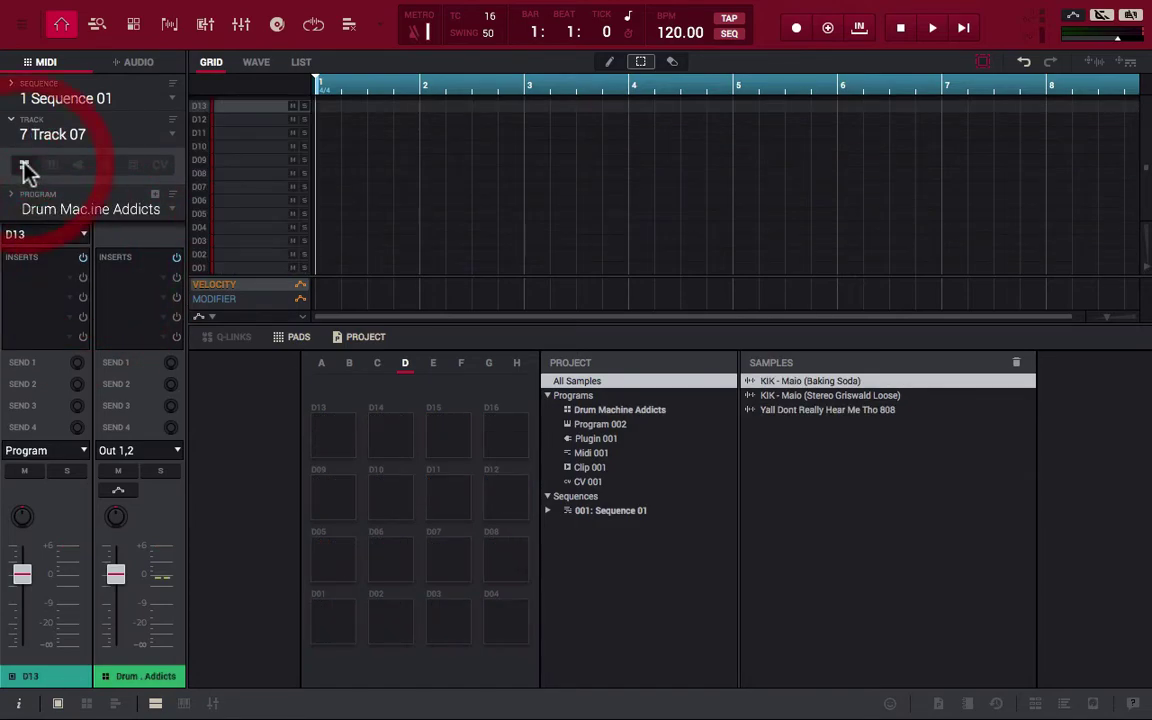
{"action": "left_click", "coordinate": [321, 364]}
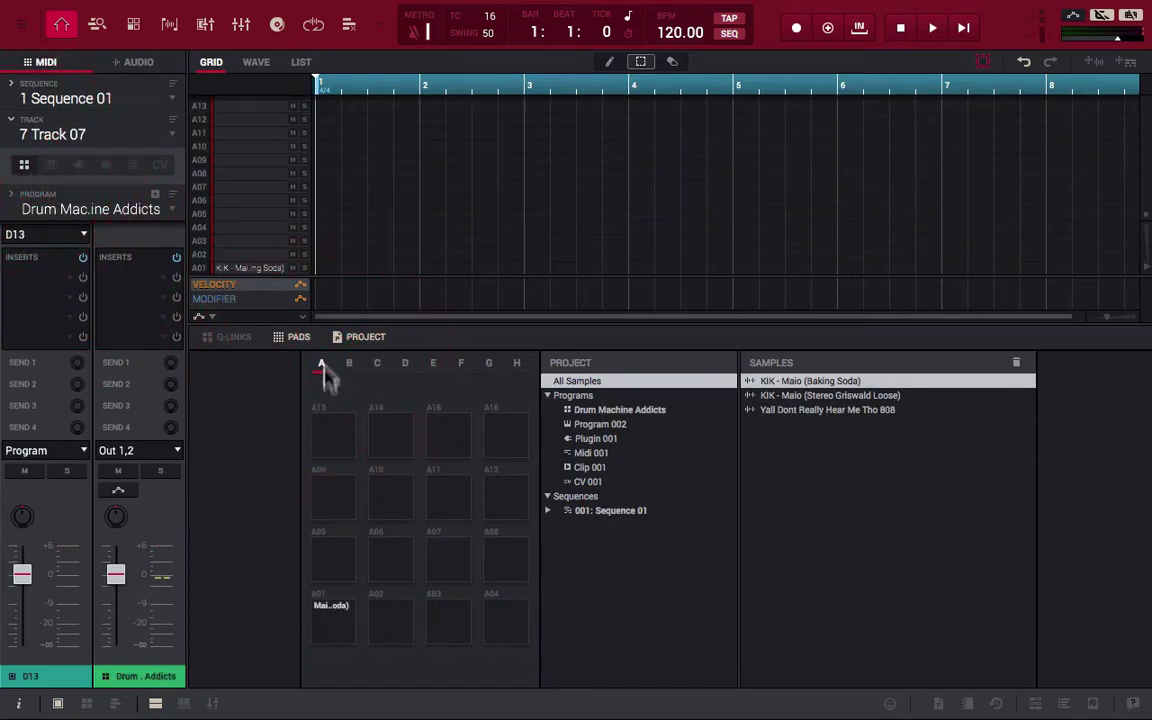
{"action": "left_click", "coordinate": [340, 622]}
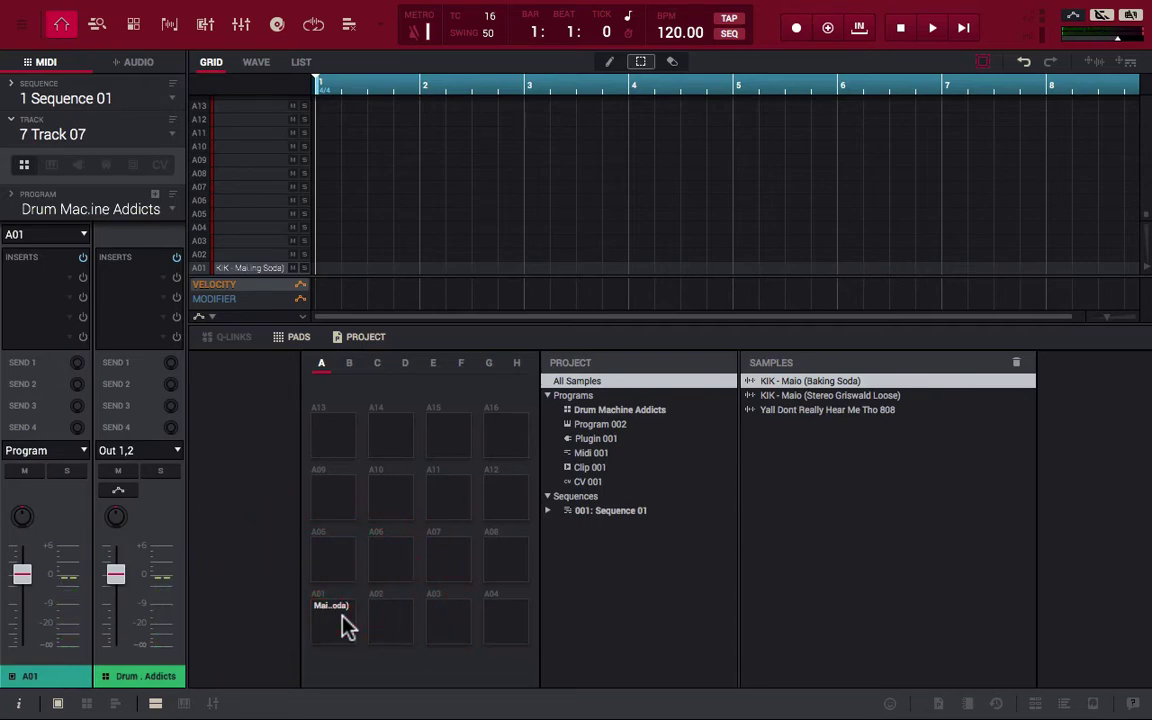